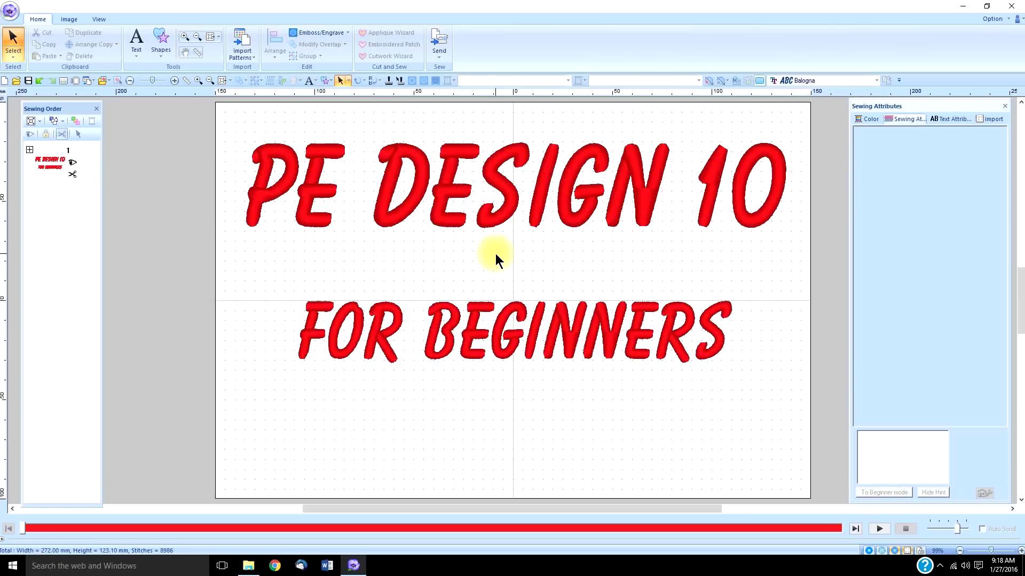
click(3, 95)
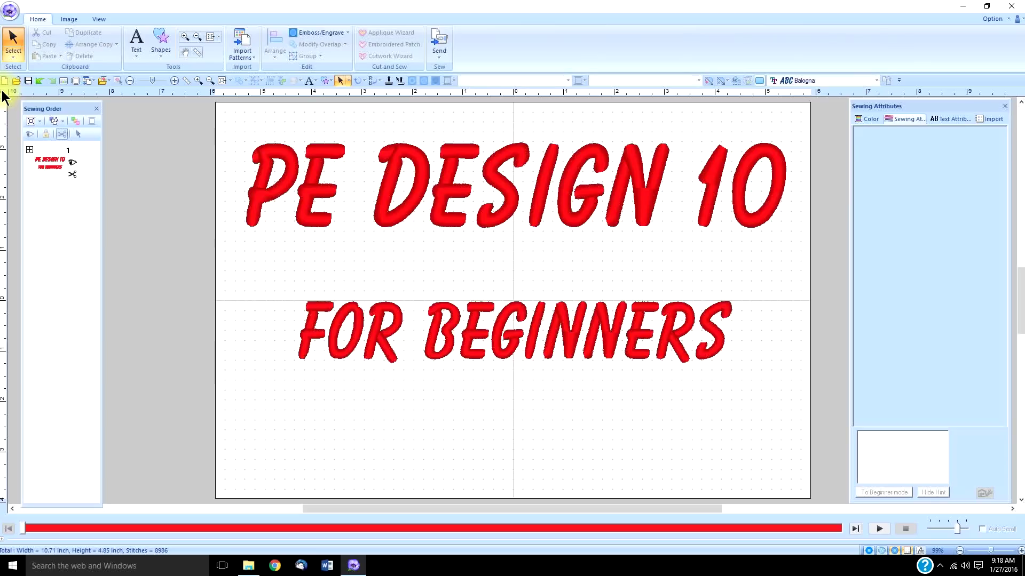
click(3, 95)
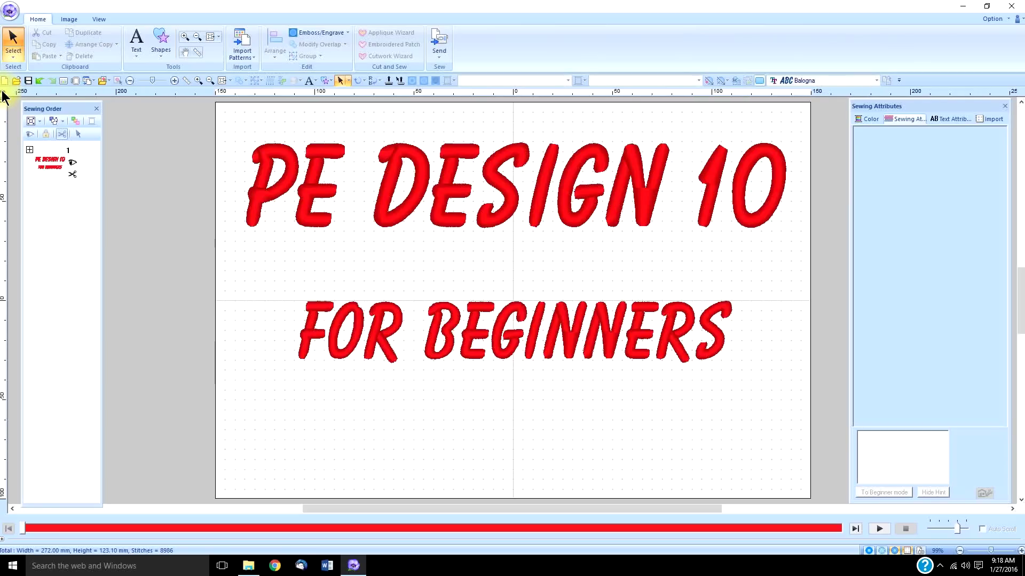
click(3, 95)
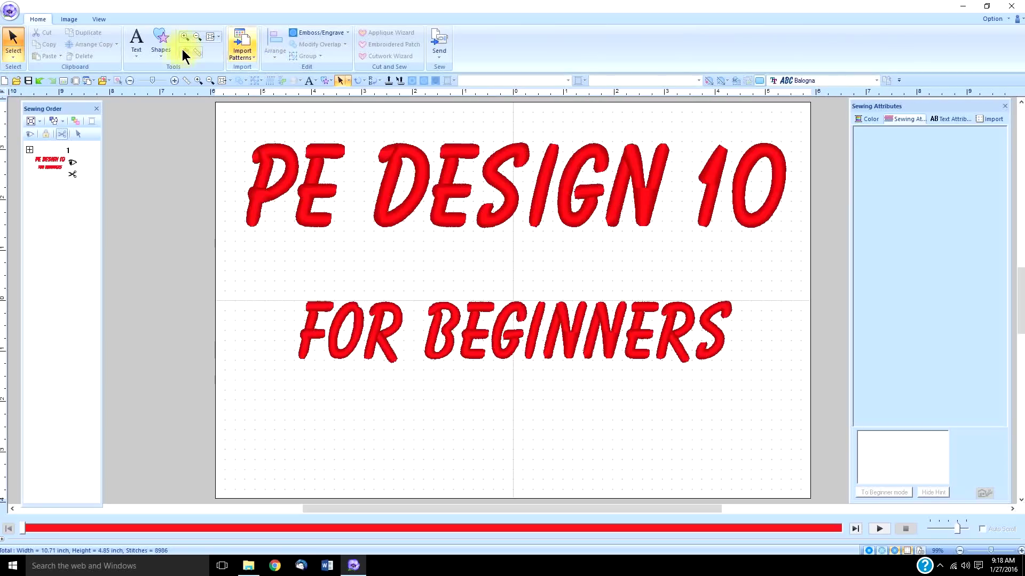
click(196, 52)
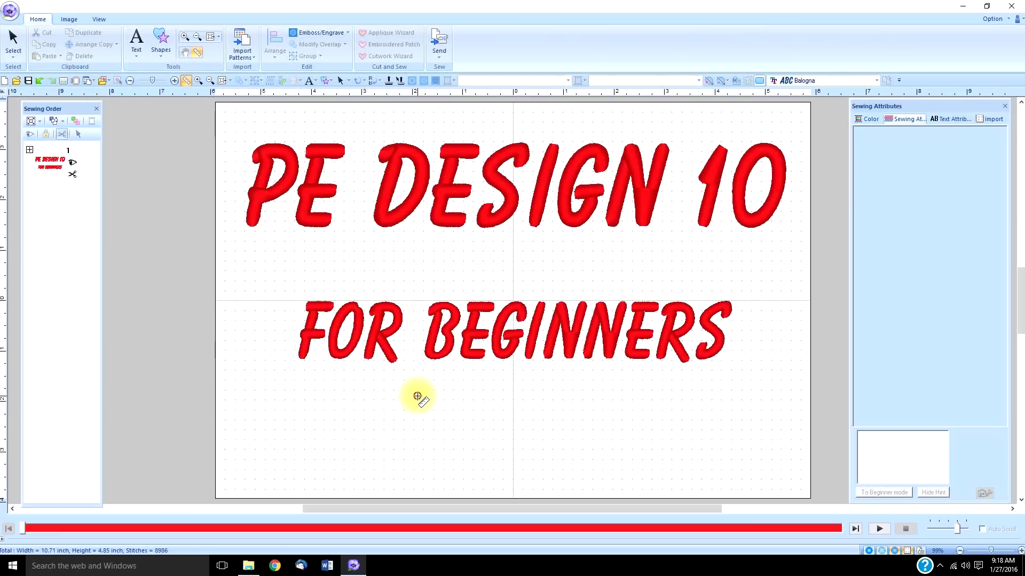
drag(417, 396, 523, 397)
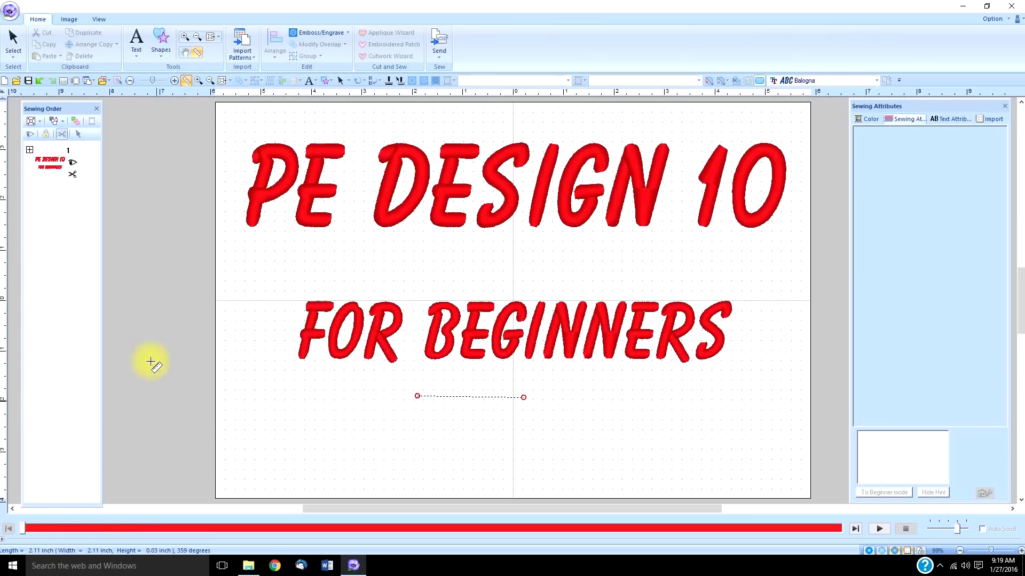
click(3, 93)
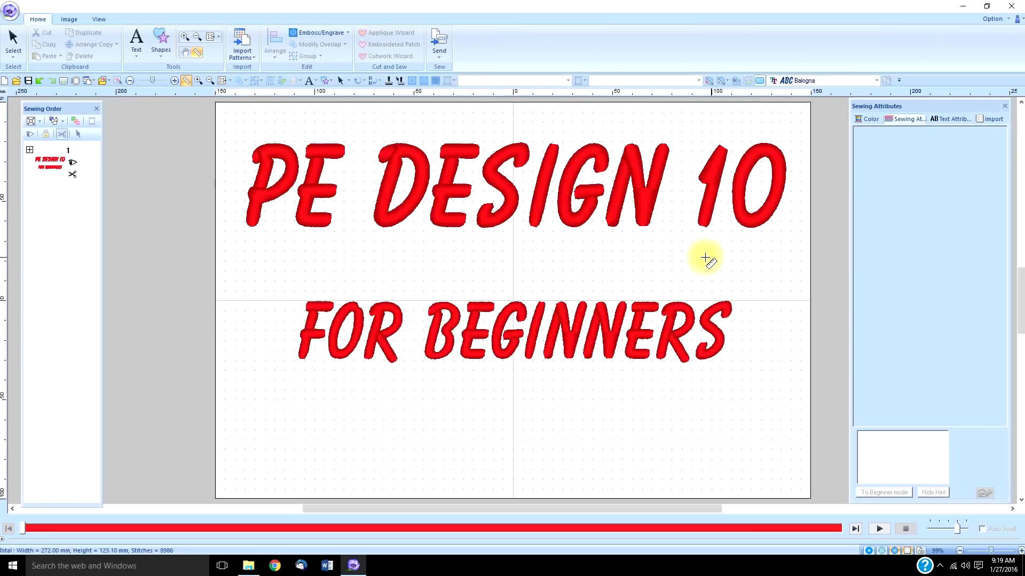
click(14, 42)
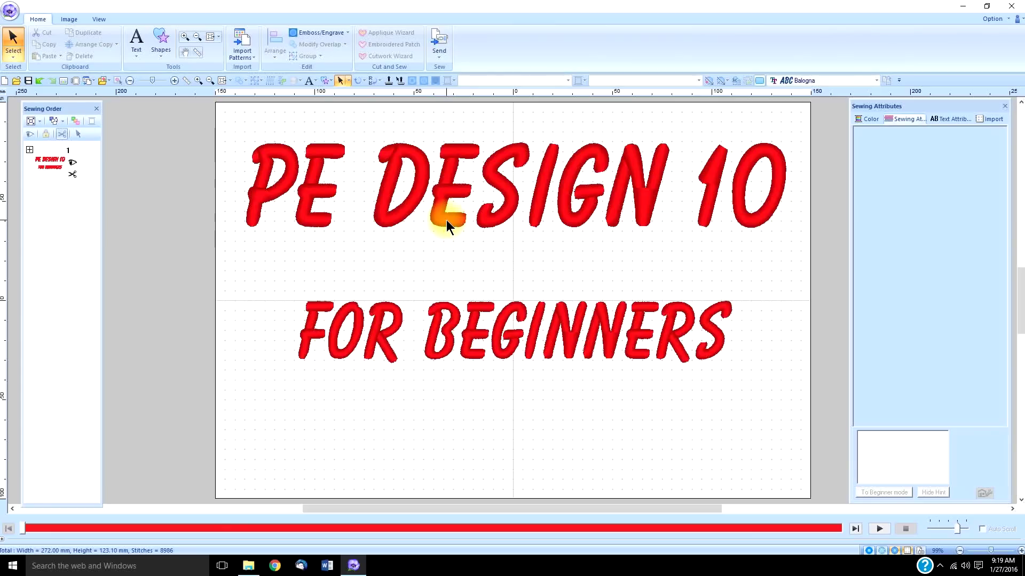
click(449, 223)
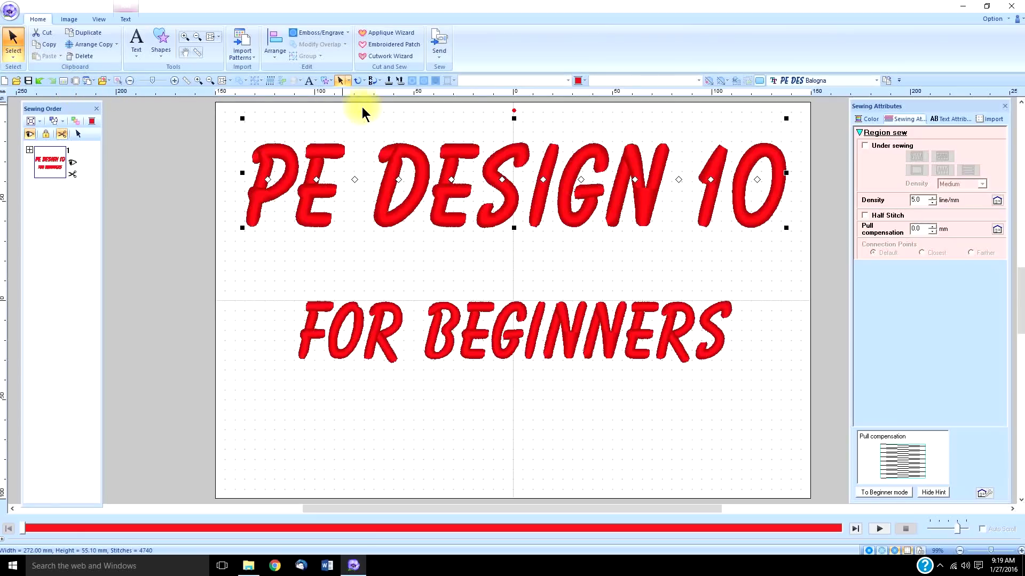
click(600, 265)
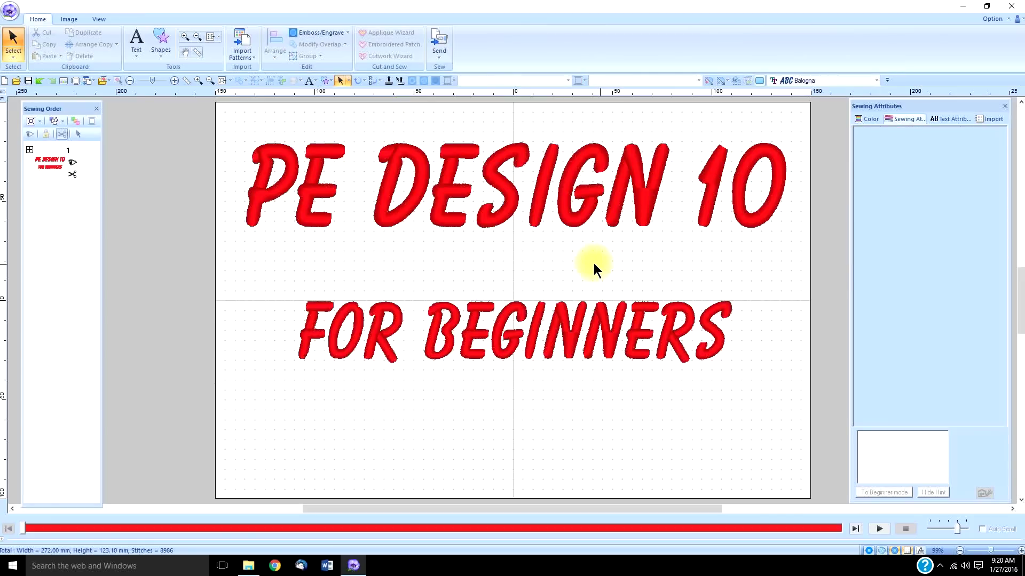
click(65, 18)
click(99, 18)
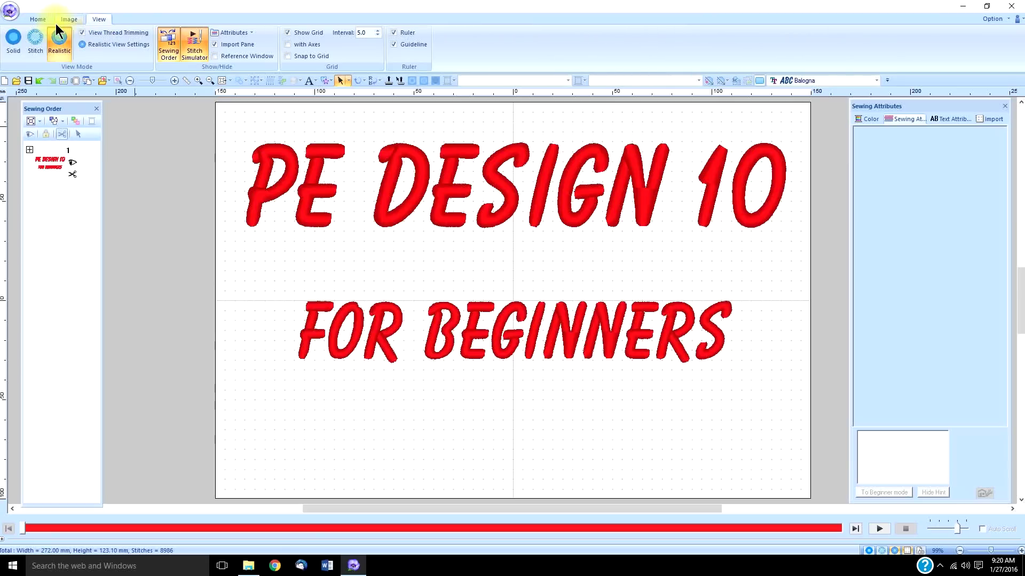
click(38, 18)
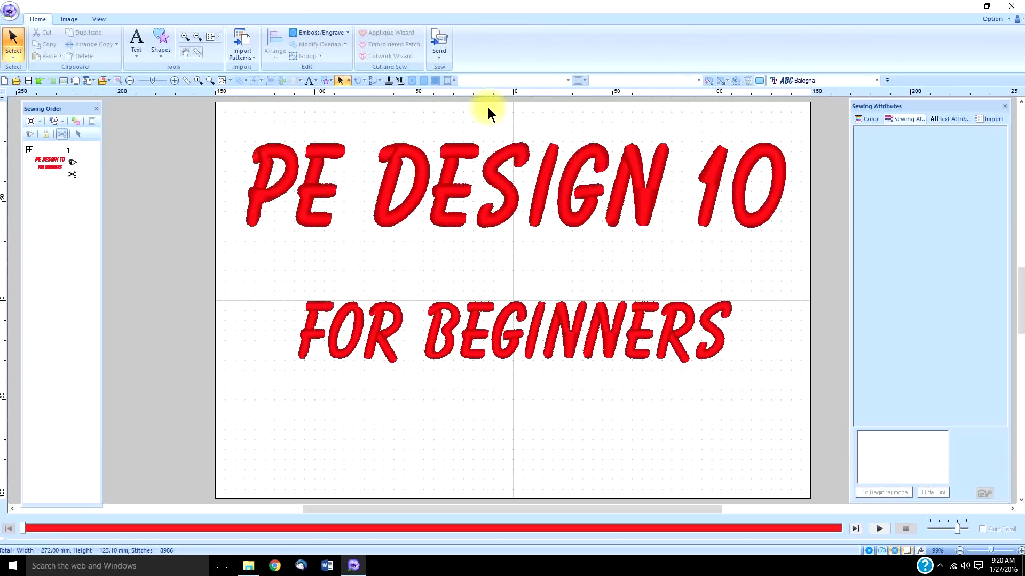
click(295, 165)
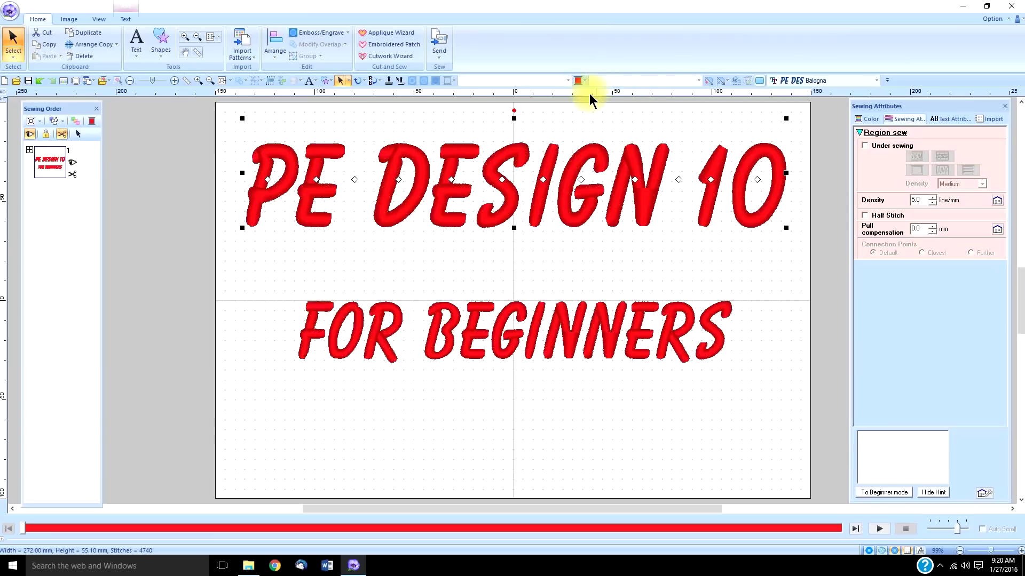
click(125, 20)
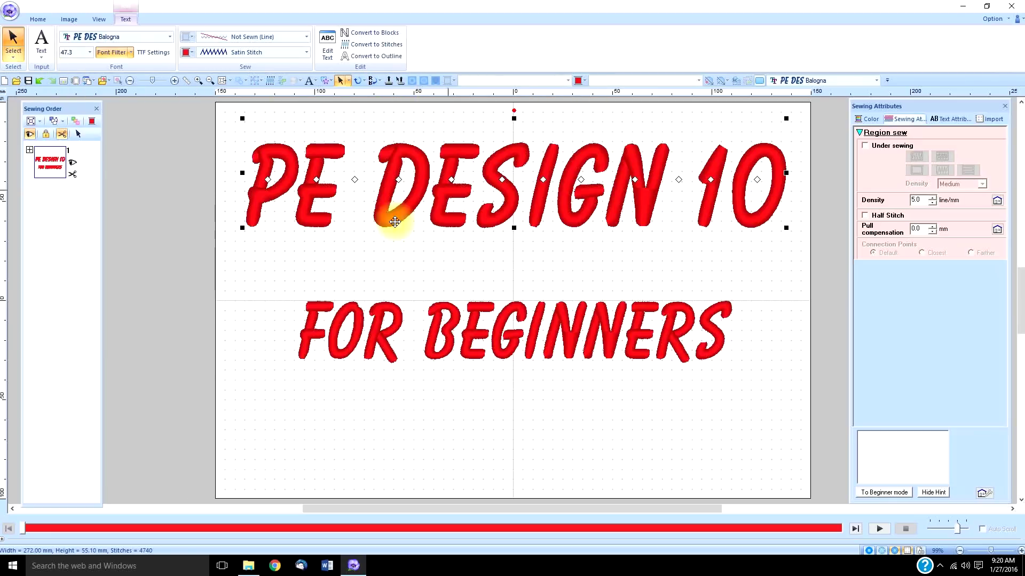
click(336, 269)
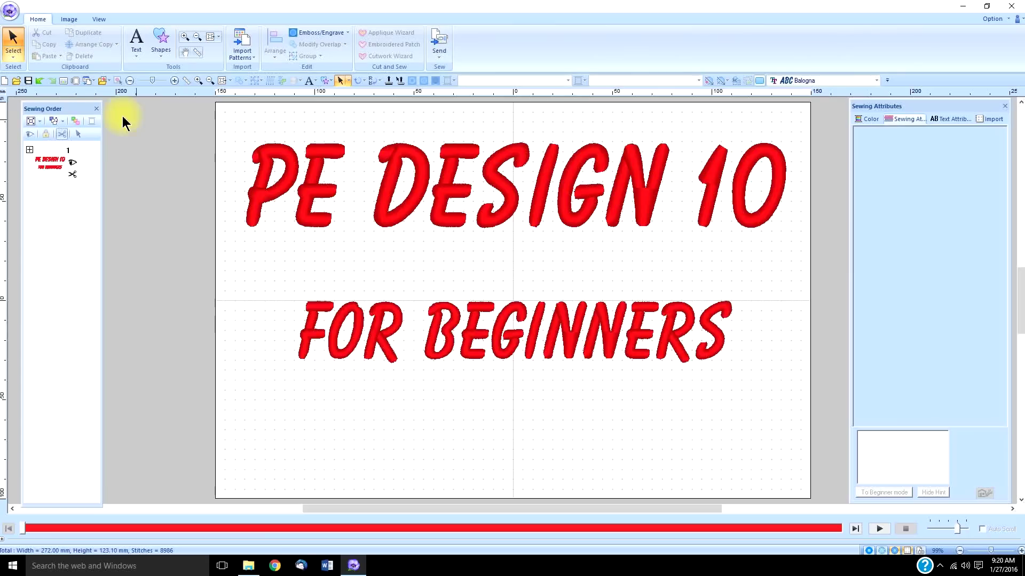
Step: Add the Duplicate command to the Quick Access Toolbar
click(80, 32)
right_click(79, 31)
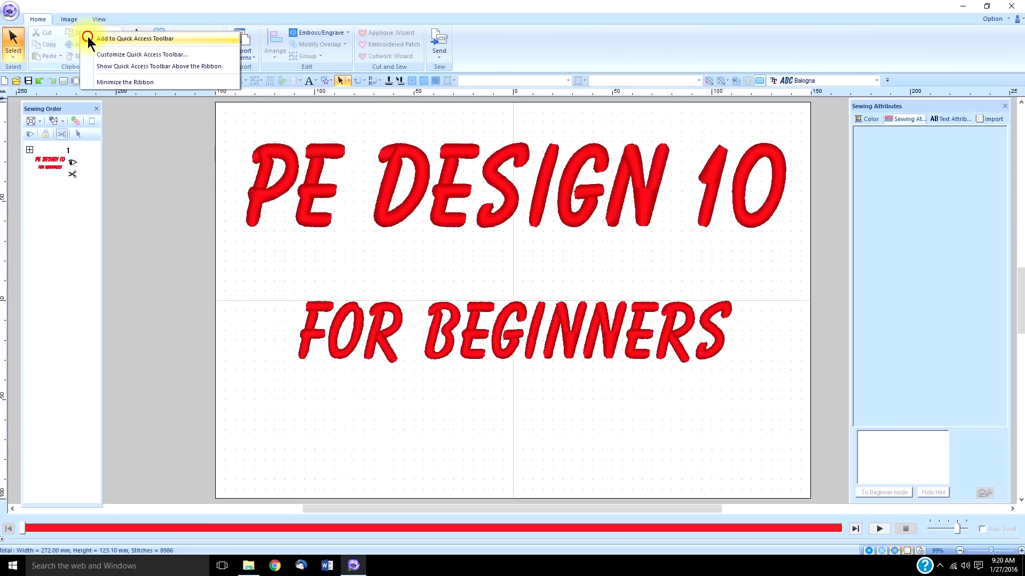
click(87, 36)
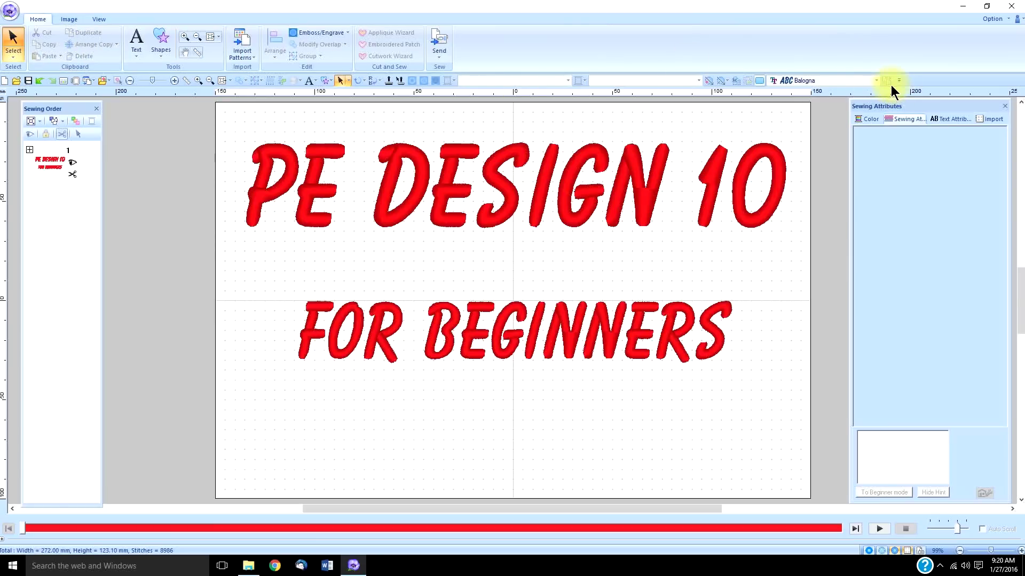
Step: Test the new Duplicate icon on the 'PE DESIGN 10' text, then undo the copy with Ctrl+Z
click(783, 178)
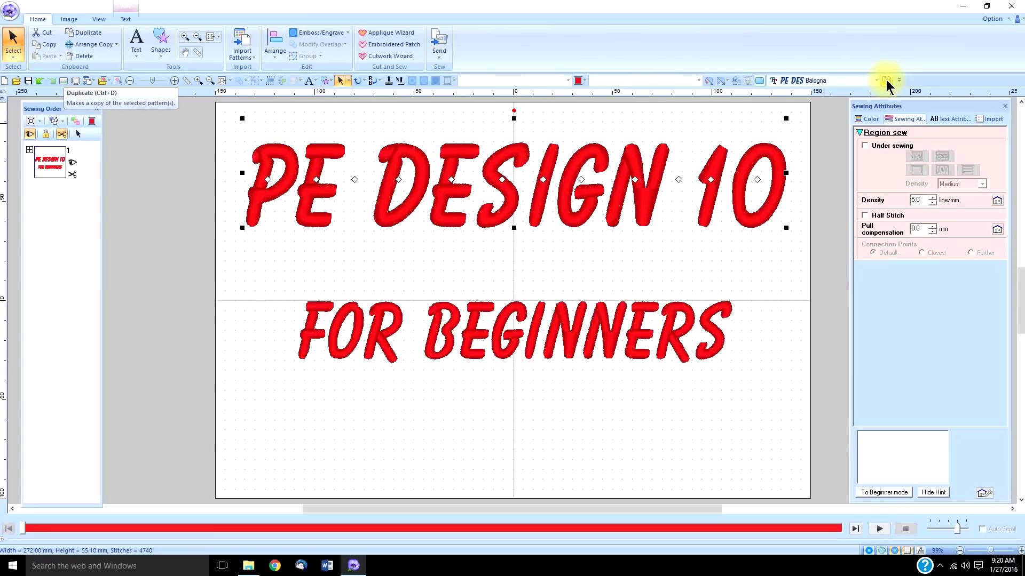
click(128, 19)
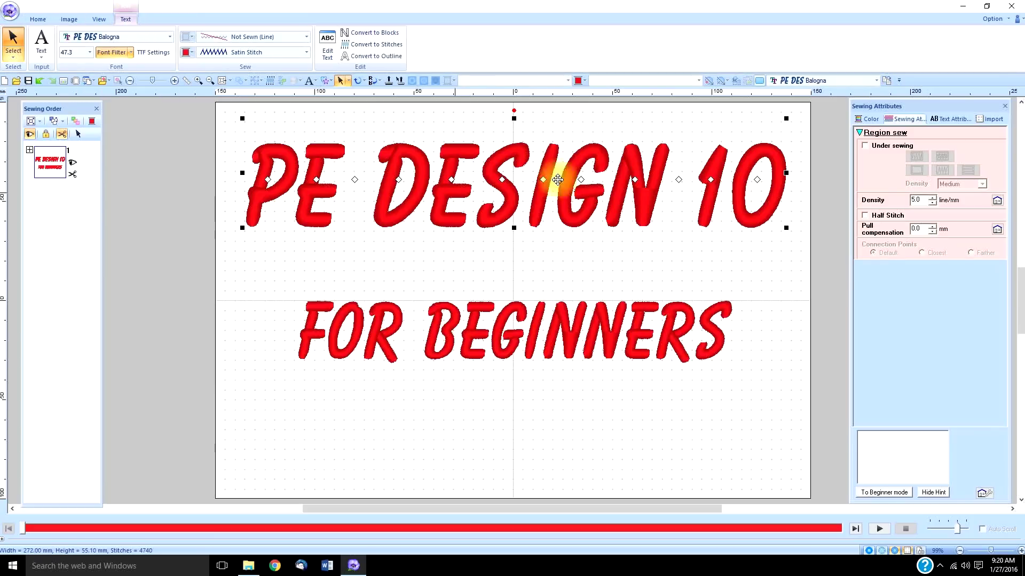
click(887, 80)
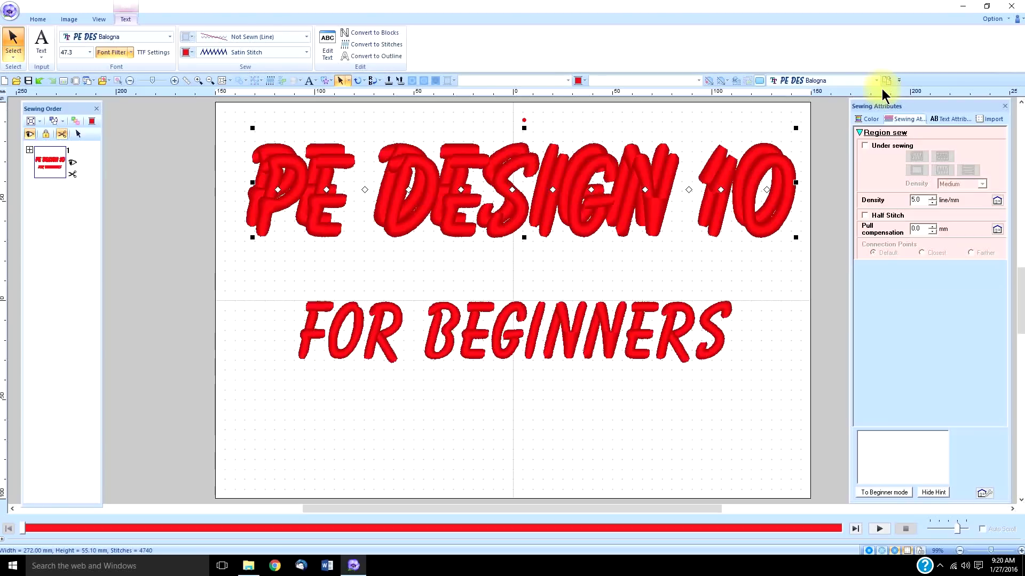
key(ctrl+z)
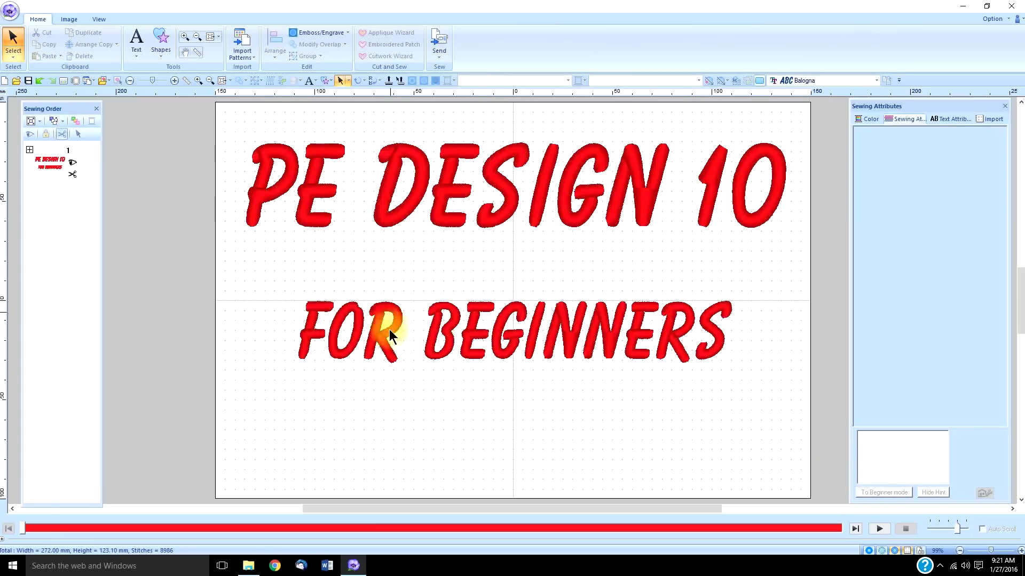
Step: Cycle through solid, stitch and realistic views, ending in stitch view with thread-trim markers, then pick the Select tool
click(869, 551)
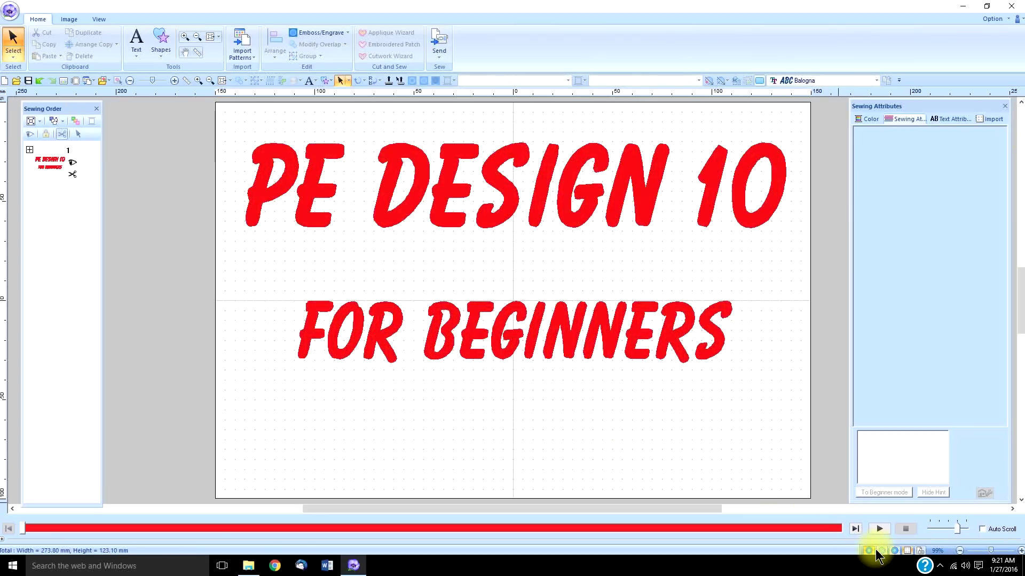
click(881, 550)
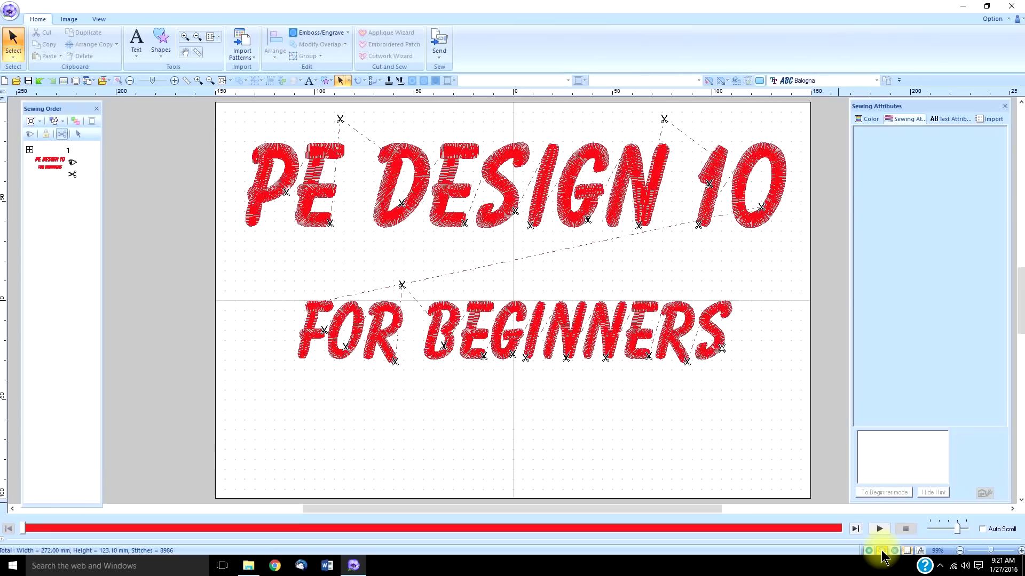
click(882, 551)
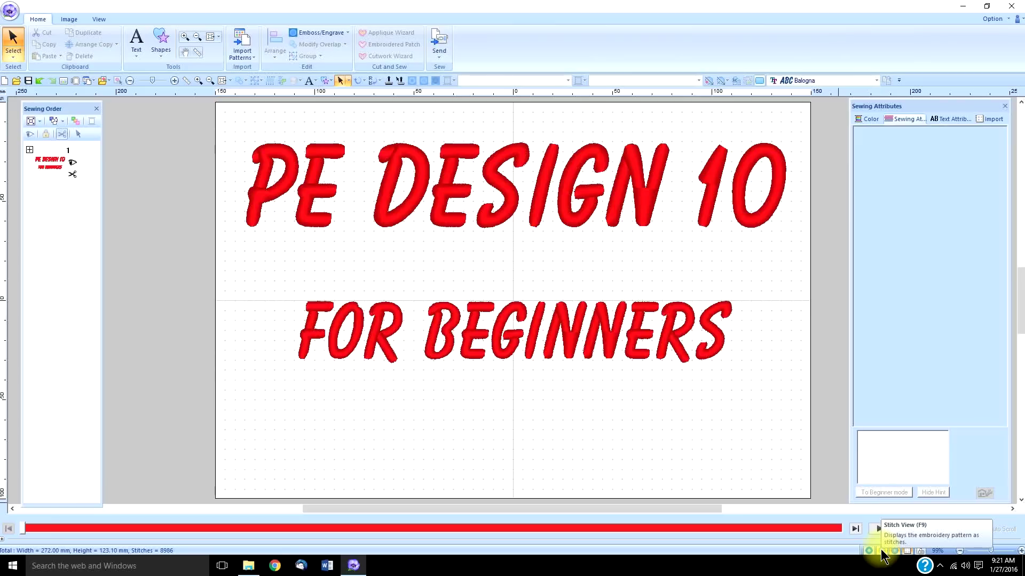
click(882, 551)
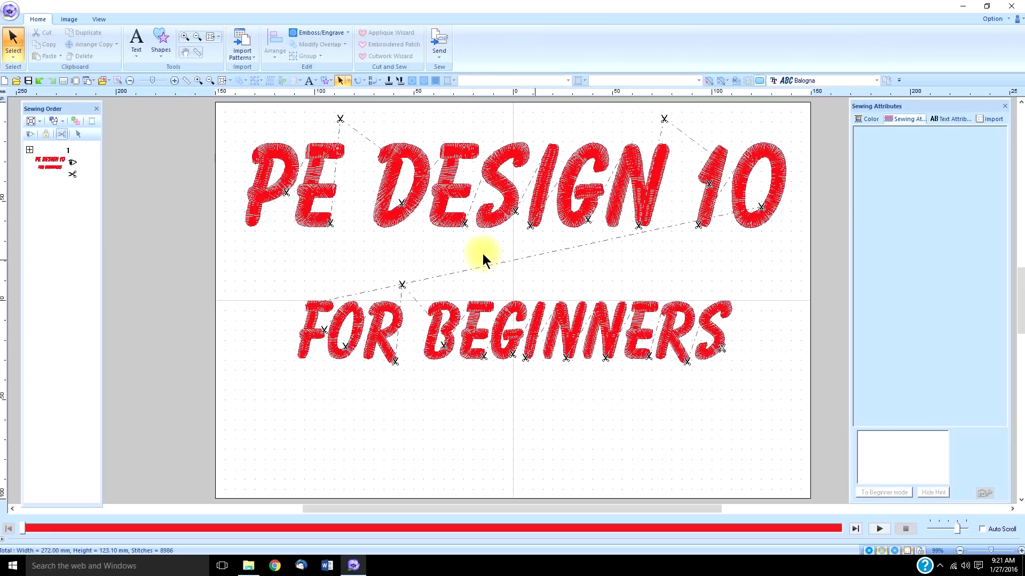
click(13, 53)
Step: Review the Design Settings Output tab for jump-stitch trimming, then cancel without changes
click(10, 11)
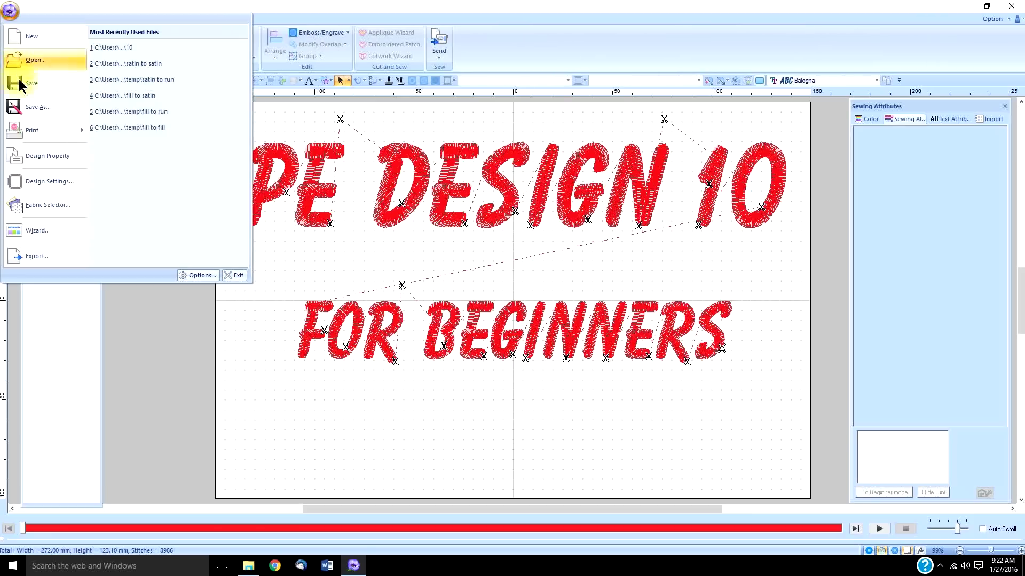
click(34, 181)
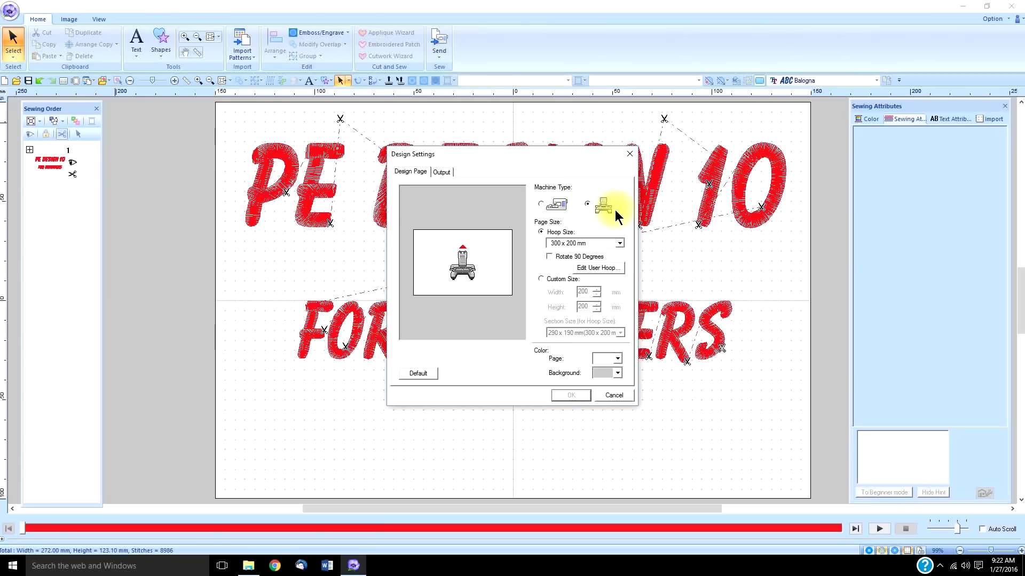
click(440, 172)
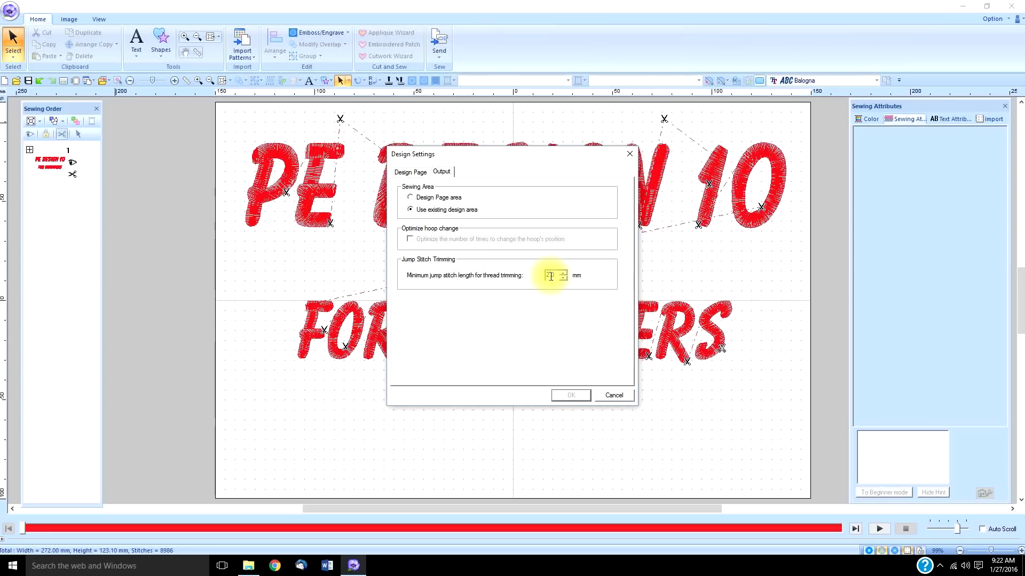
click(410, 171)
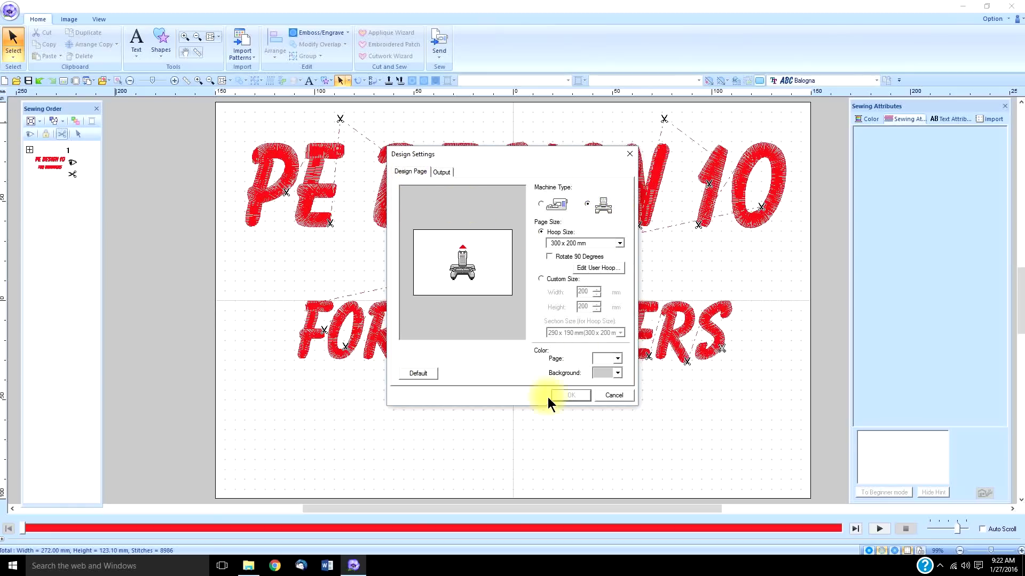
click(613, 393)
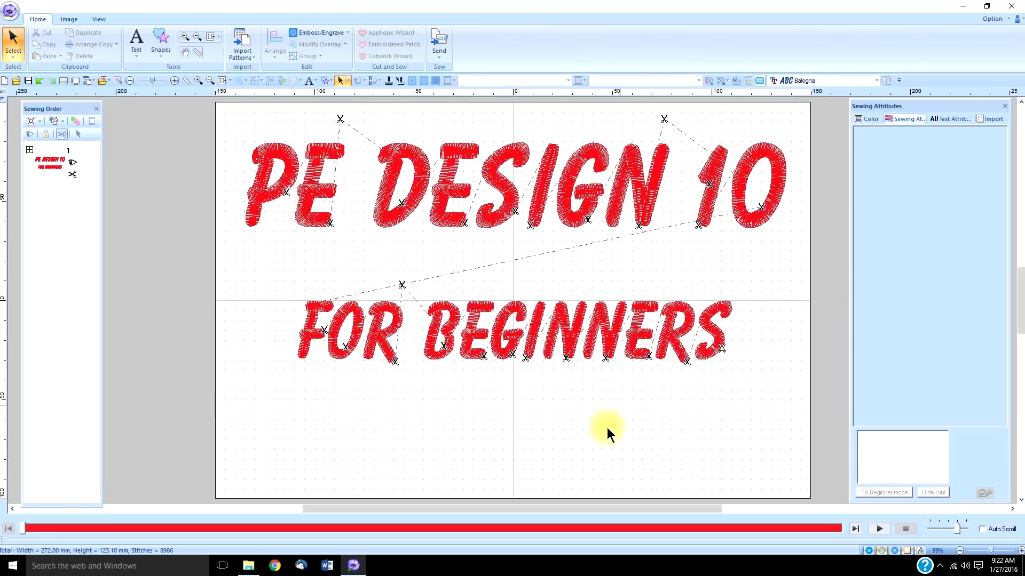
Step: Reopen Design Settings, cancel it again unchanged, and bring up the View options
click(10, 11)
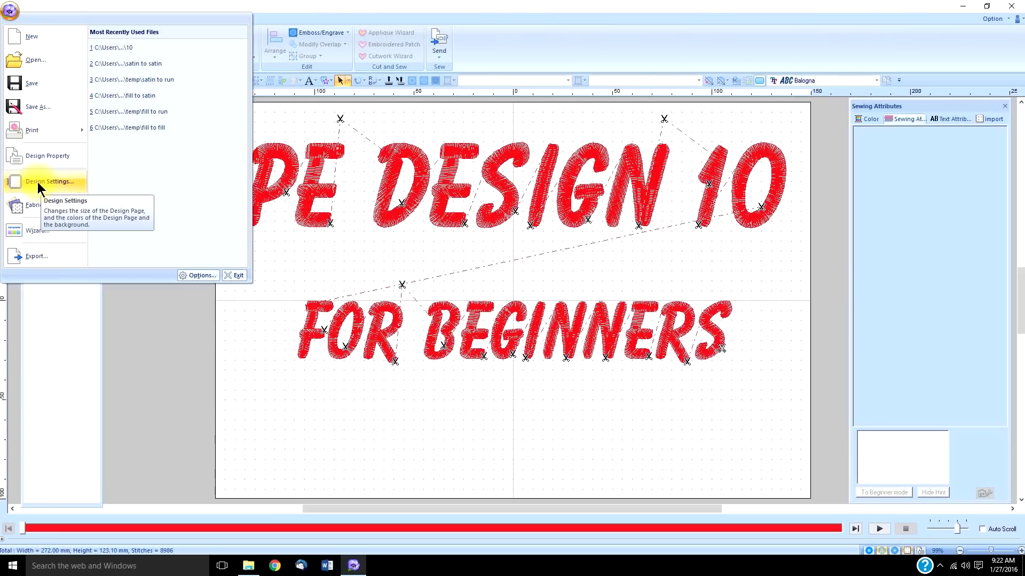
click(228, 338)
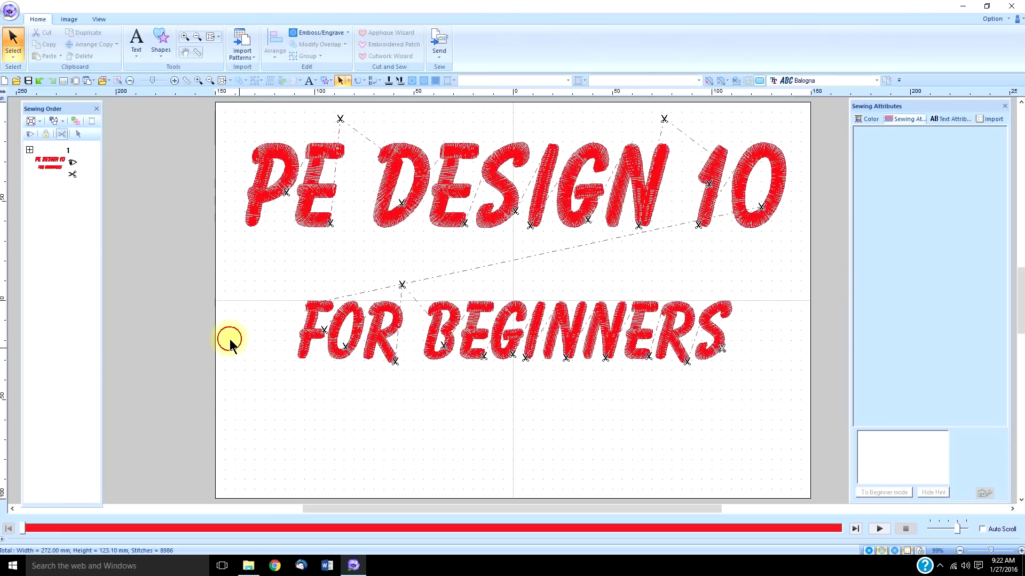
click(75, 80)
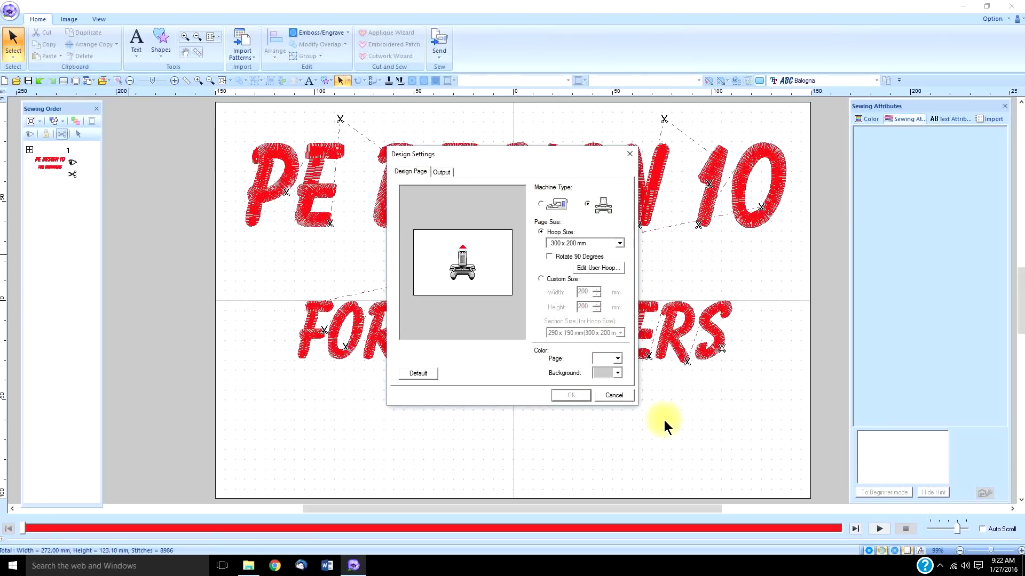
click(611, 396)
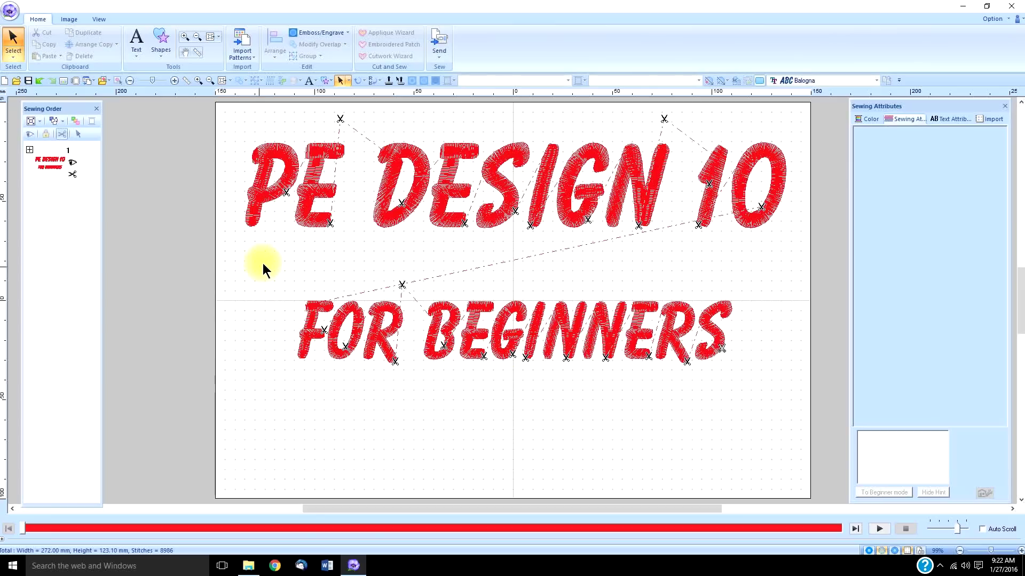
click(99, 19)
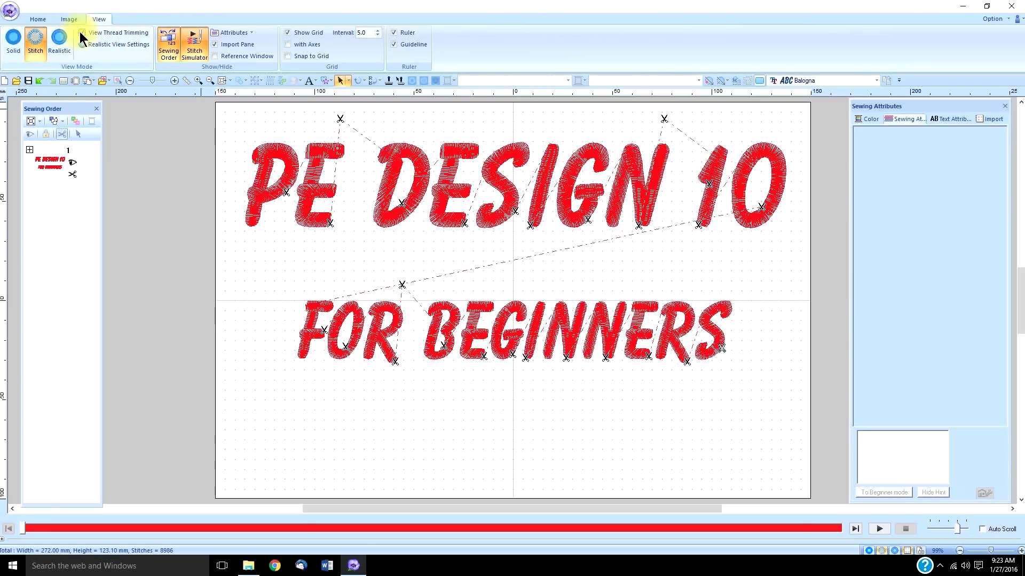
Step: Toggle View Thread Trimming off and back on, then open and close Design Settings before returning to Home
click(82, 33)
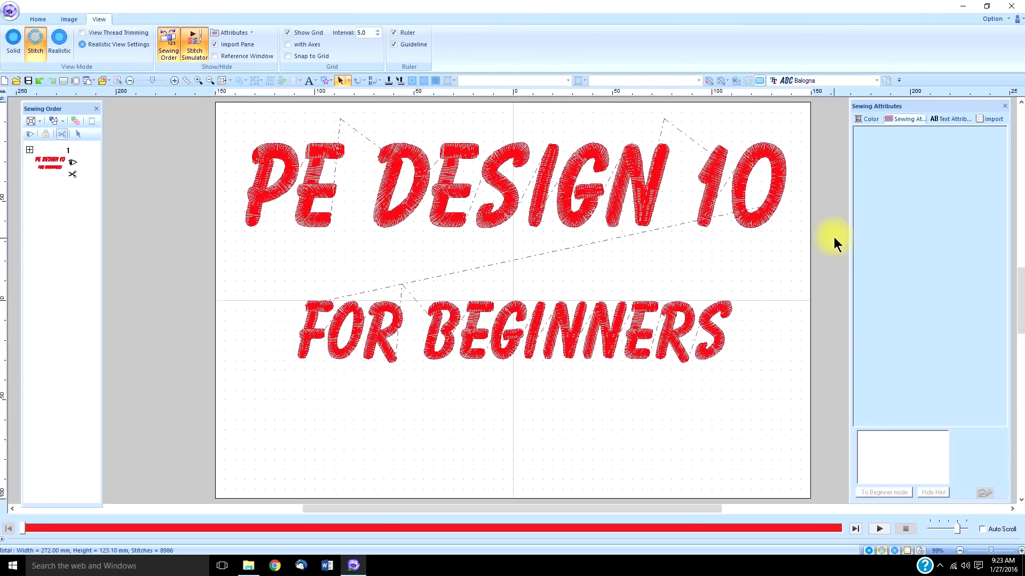
click(80, 31)
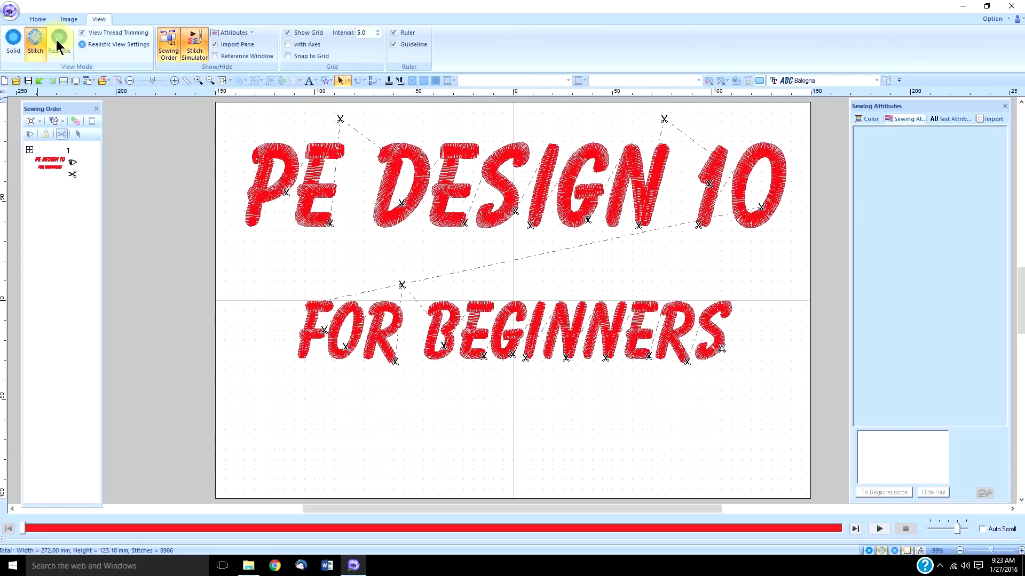
click(10, 10)
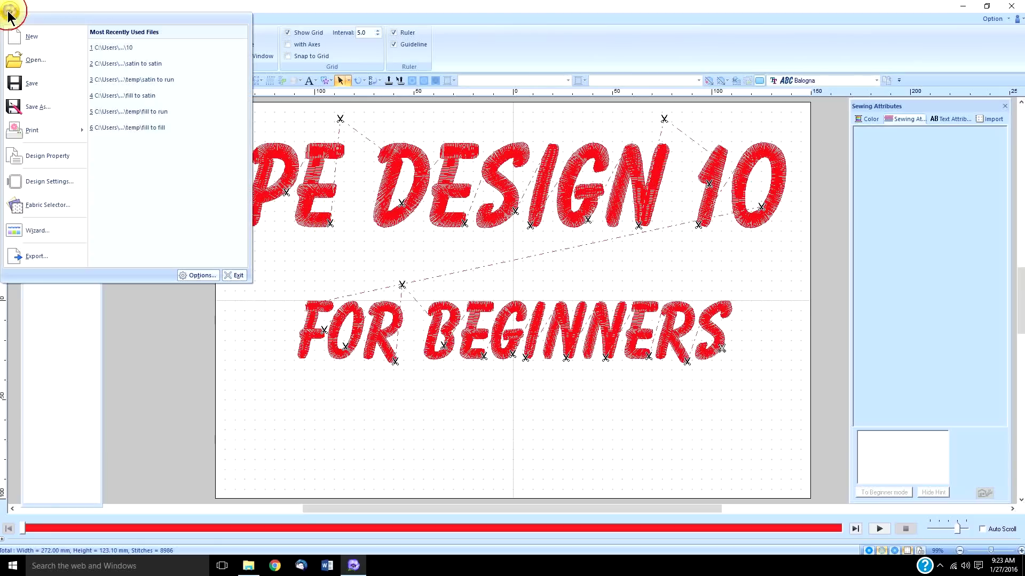
click(33, 185)
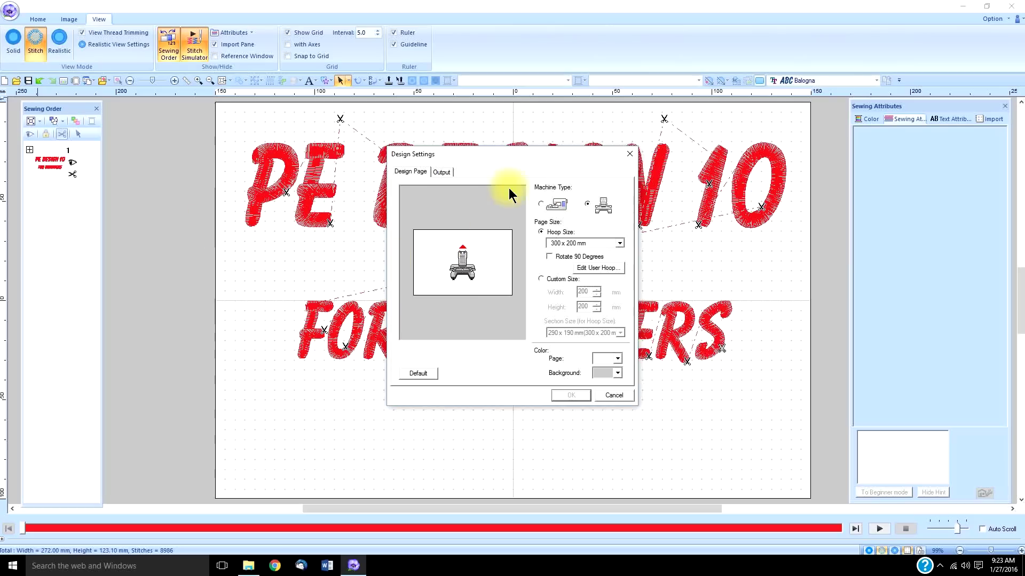
click(627, 155)
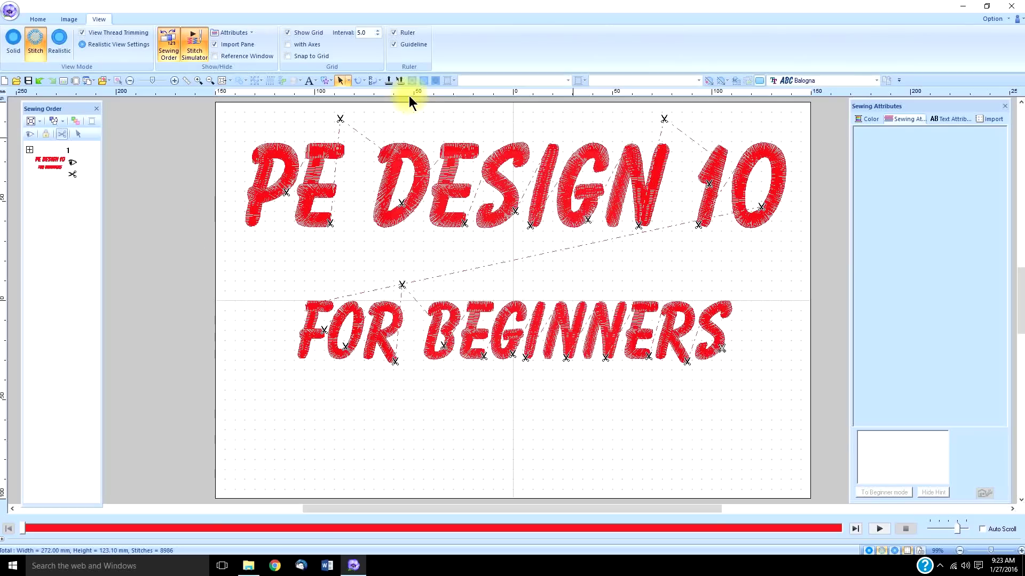
click(37, 19)
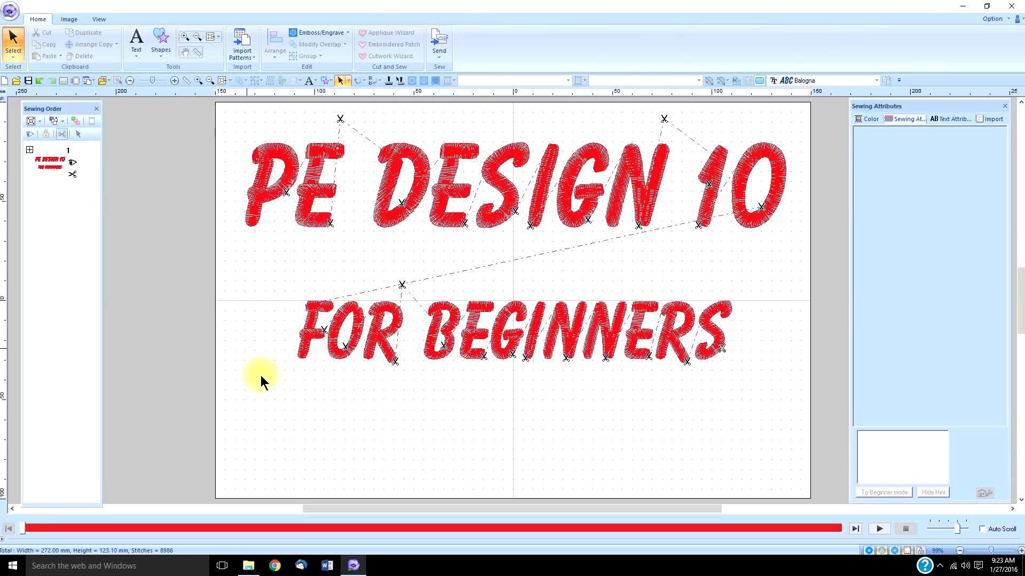
Step: Open the Instruction Manual from the help dropdown at the top-right
click(1016, 19)
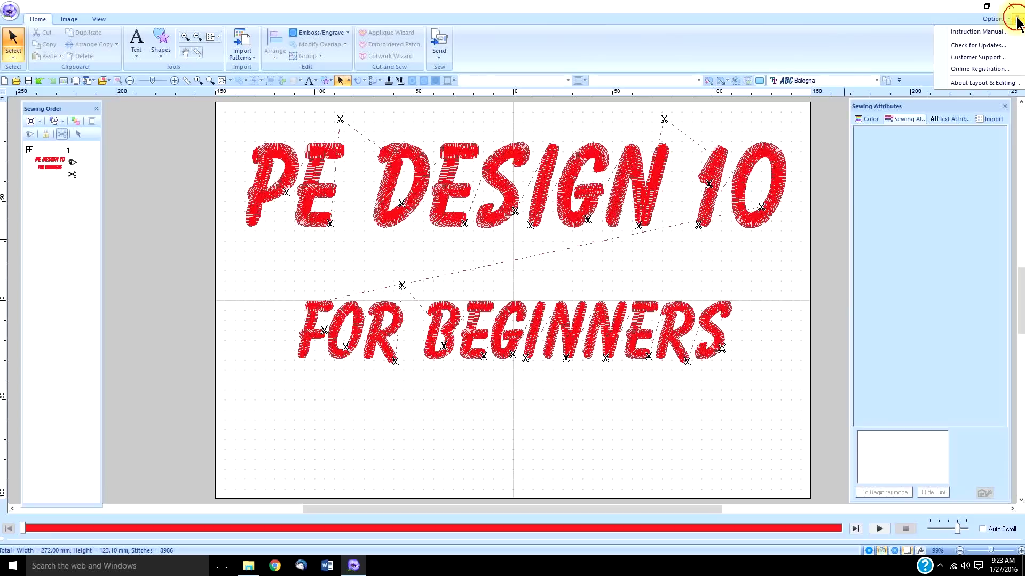
click(984, 32)
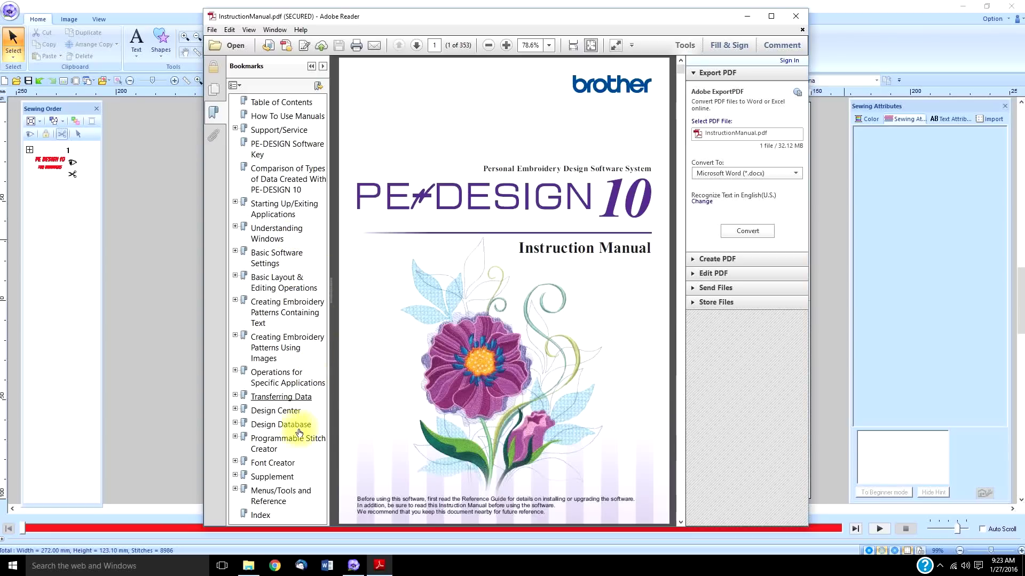
Step: Look up Centering in the manual's index, follow it to page 32, then close Adobe Reader
click(259, 515)
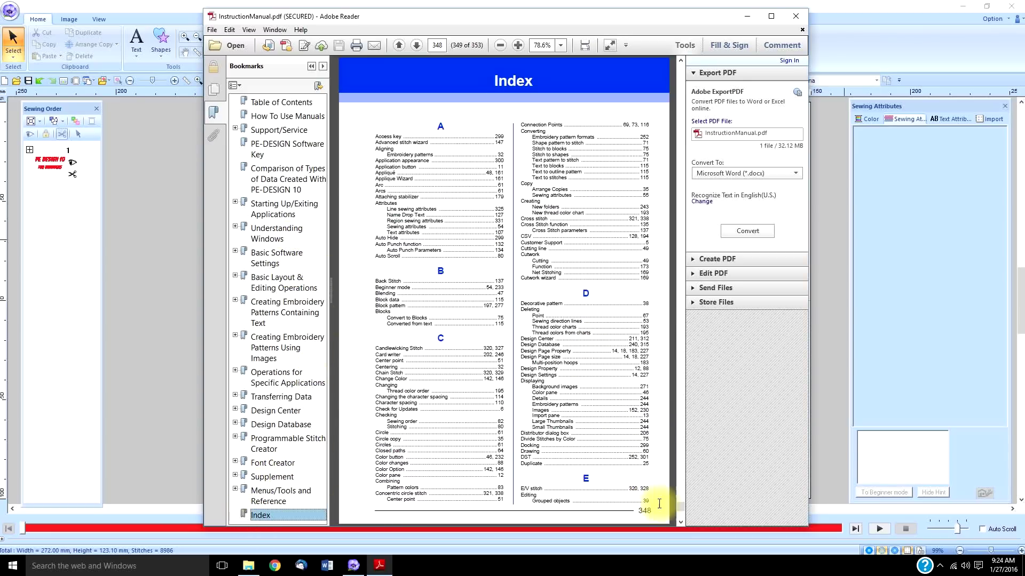
click(681, 519)
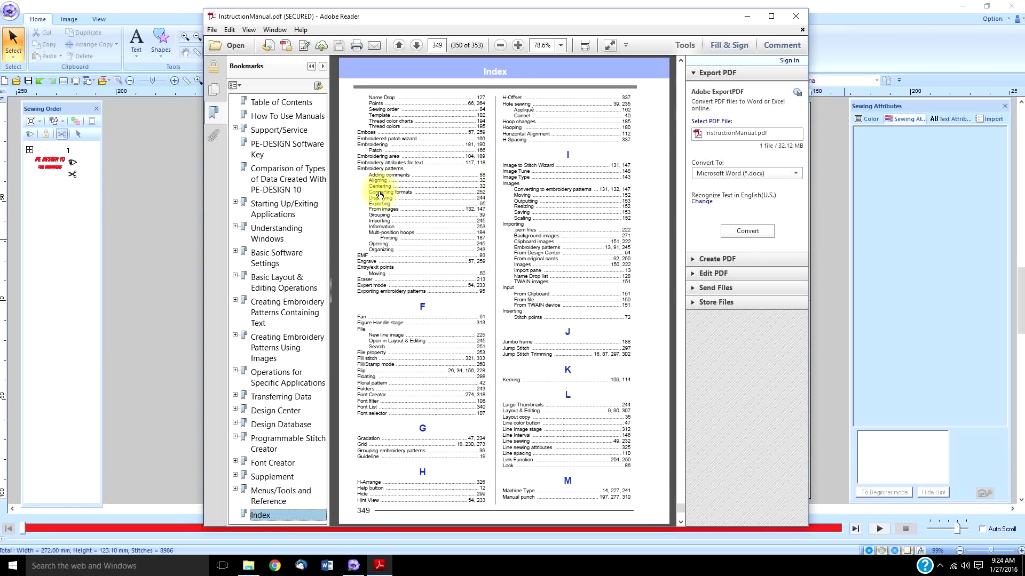
click(481, 186)
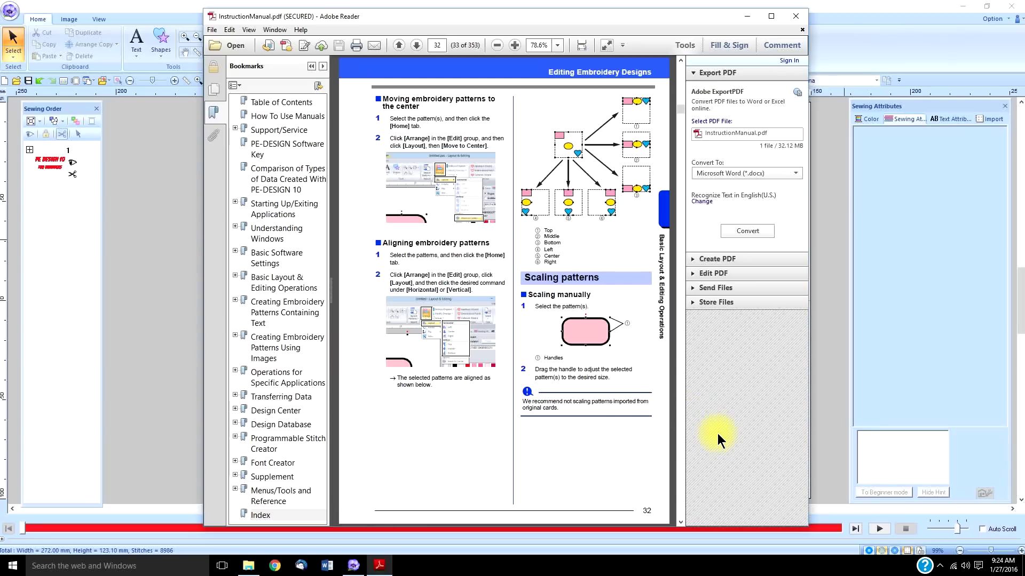
key(alt+F4)
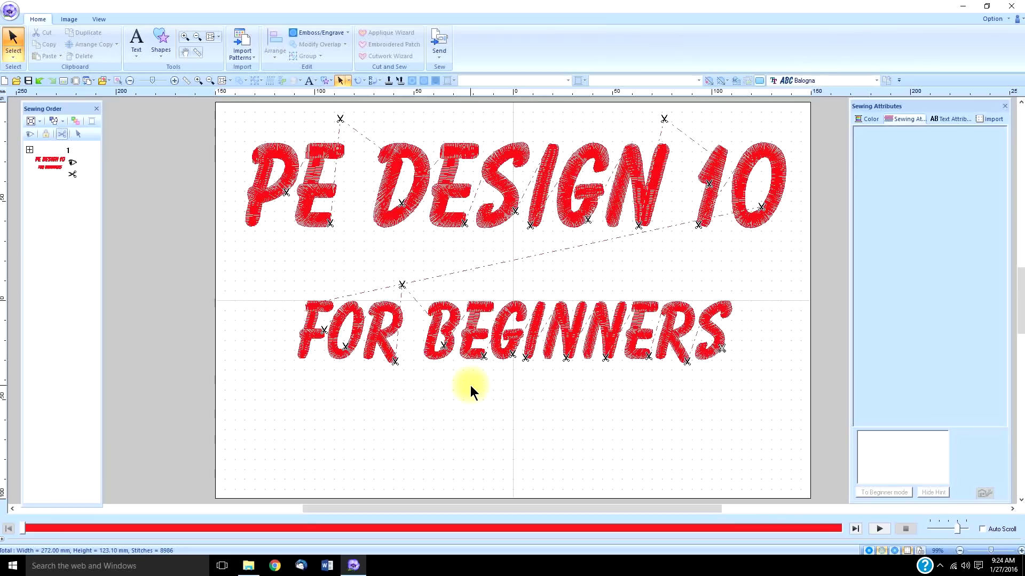